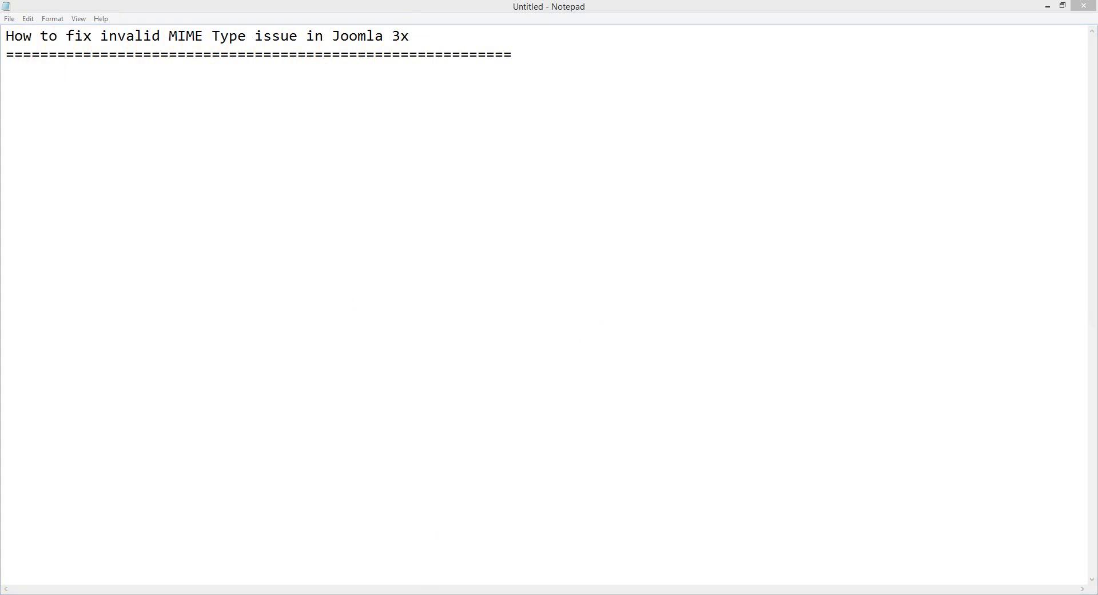
# Open Joomla's Global Configuration from the System menu in Firefox.
pyautogui.click(401, 594)
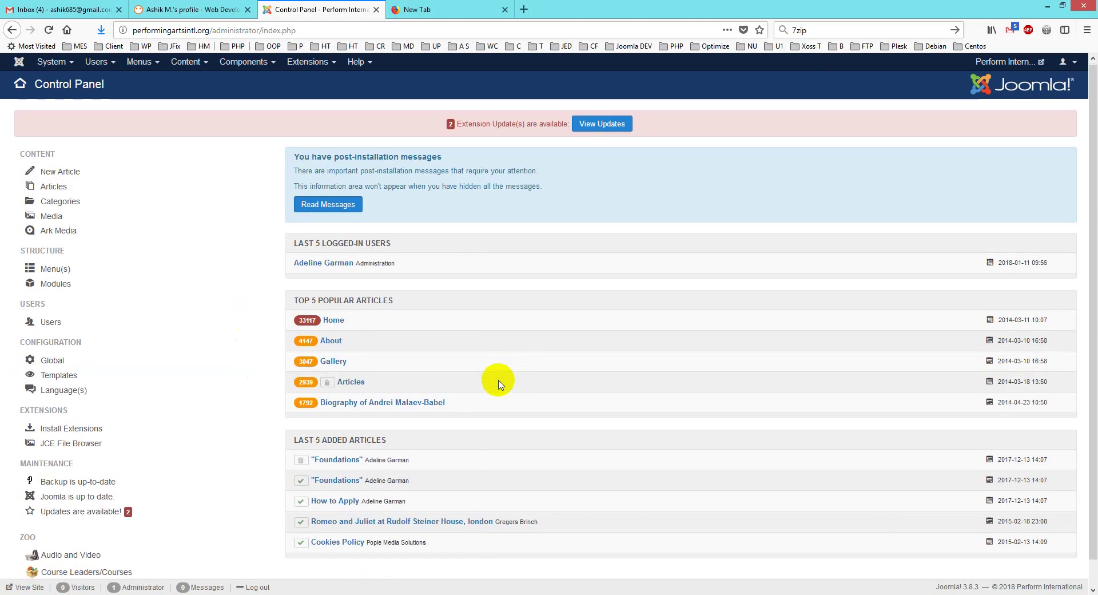
pyautogui.click(136, 63)
pyautogui.moveTo(52, 62)
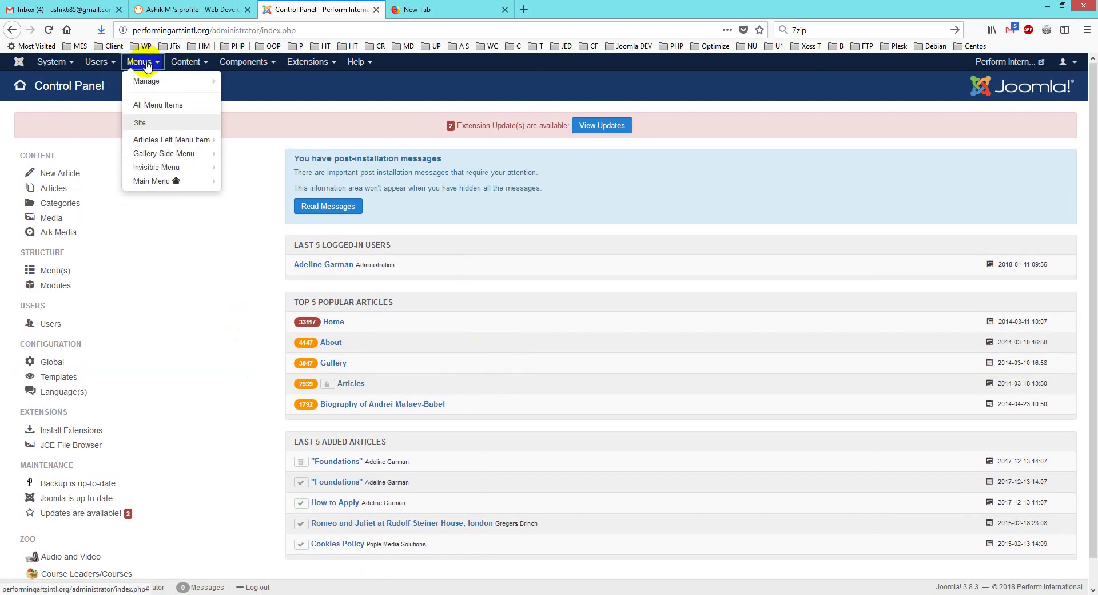
pyautogui.click(86, 105)
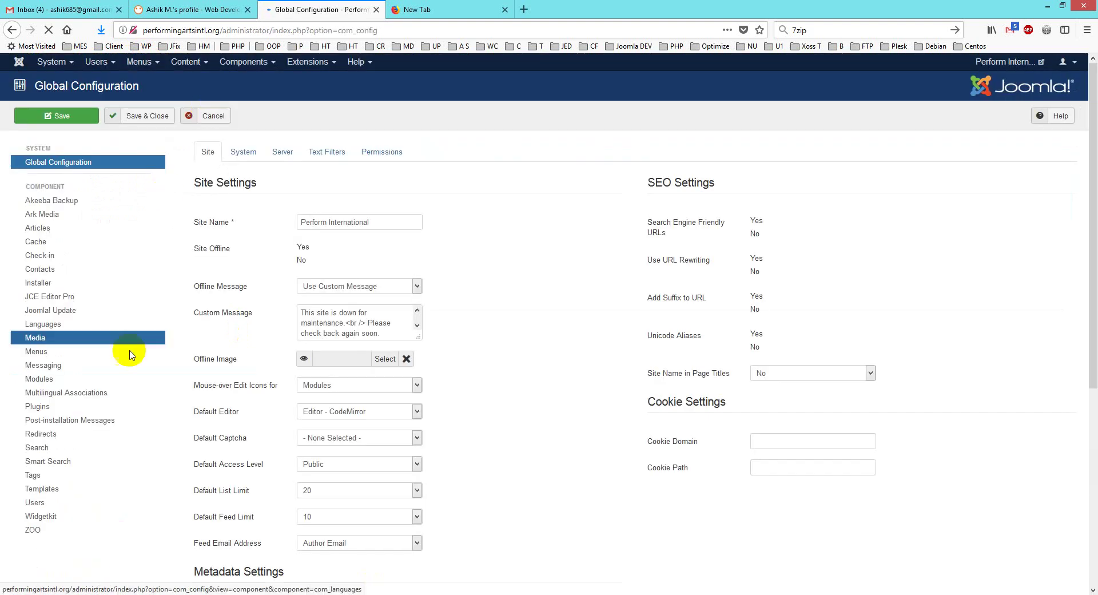
# Open Media options and review Legal Extensions ending in docx,DOCX and the 10 MB maximum size.
pyautogui.click(50, 343)
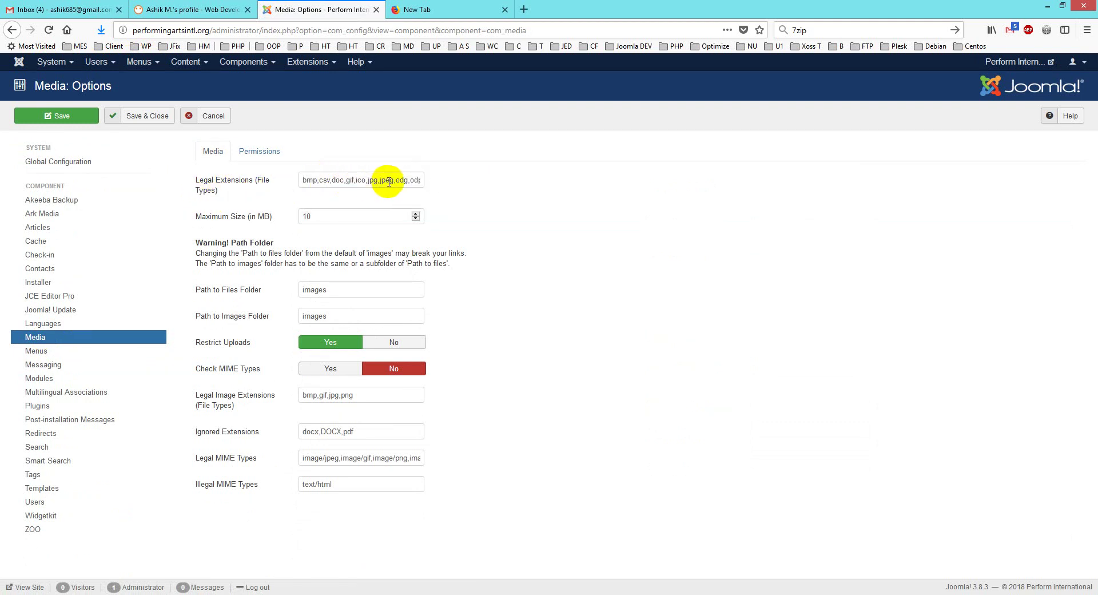
pyautogui.moveTo(394, 181); pyautogui.dragTo(429, 174)
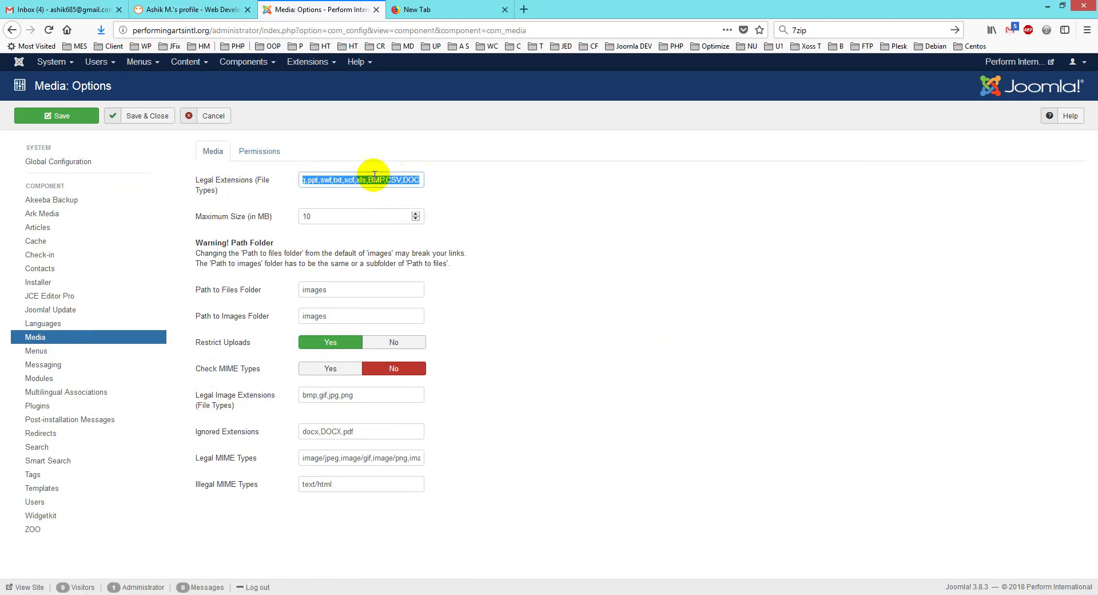
pyautogui.click(334, 180)
pyautogui.moveTo(319, 180); pyautogui.dragTo(290, 180)
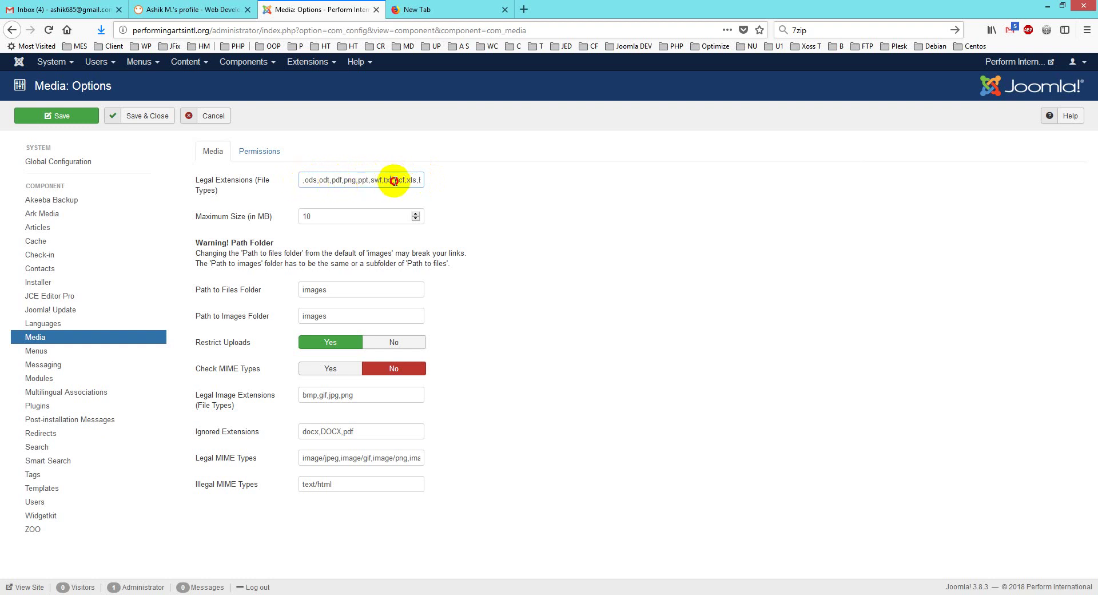
pyautogui.moveTo(393, 177); pyautogui.dragTo(466, 183)
pyautogui.moveTo(393, 178); pyautogui.dragTo(427, 185)
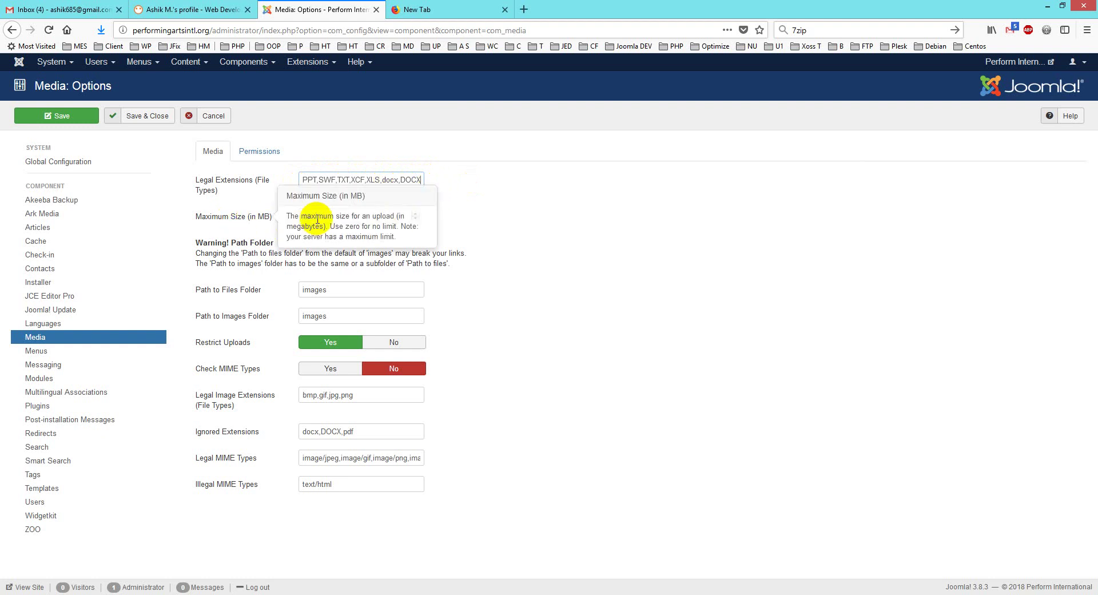
pyautogui.moveTo(320, 218); pyautogui.dragTo(297, 213)
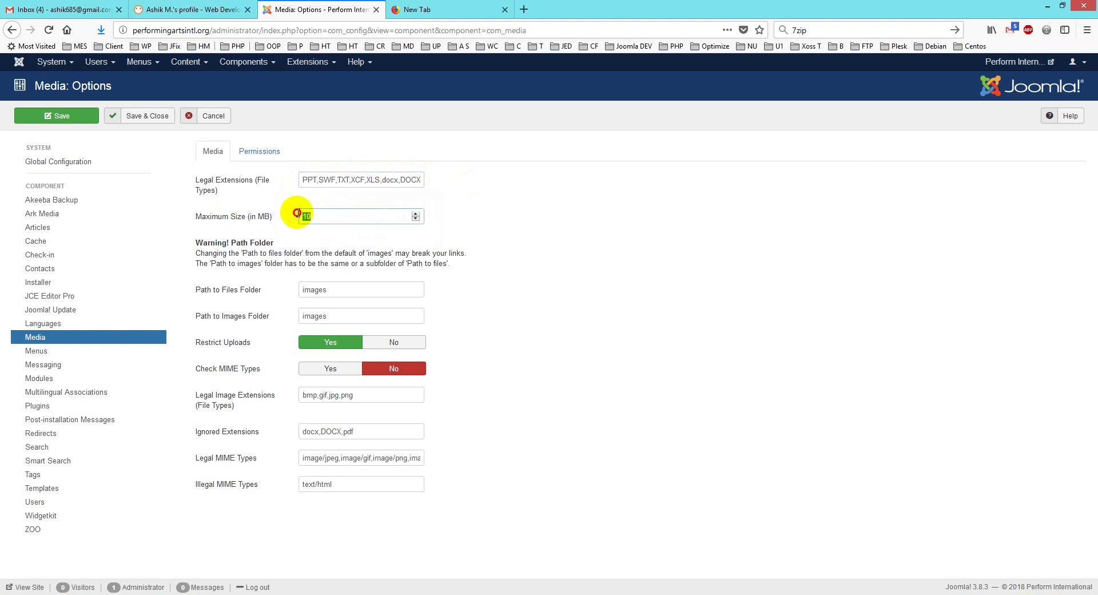
pyautogui.click(328, 219)
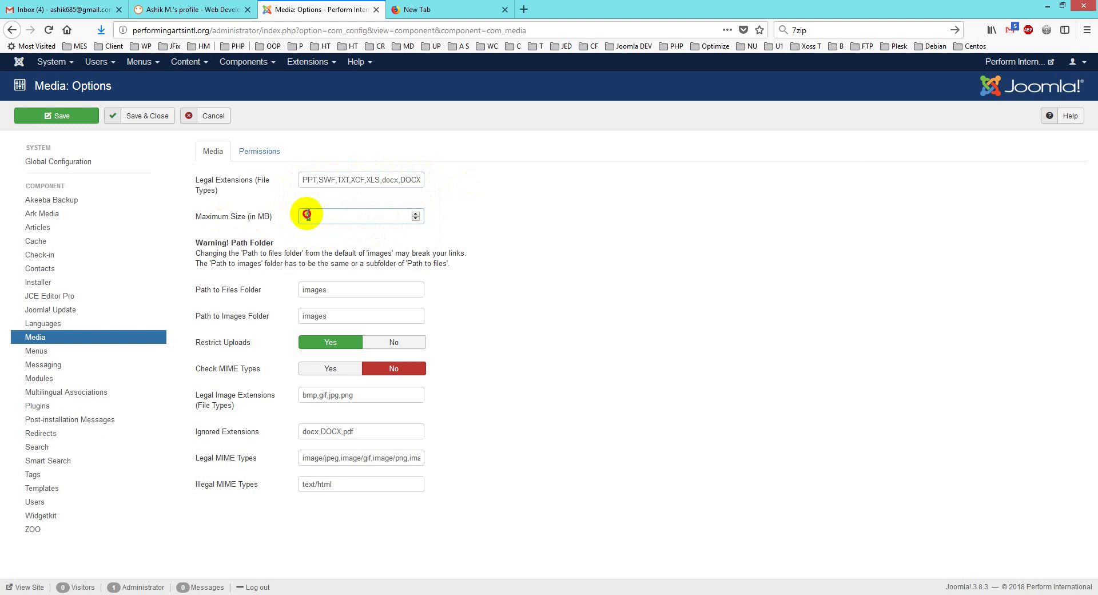
pyautogui.click(326, 216)
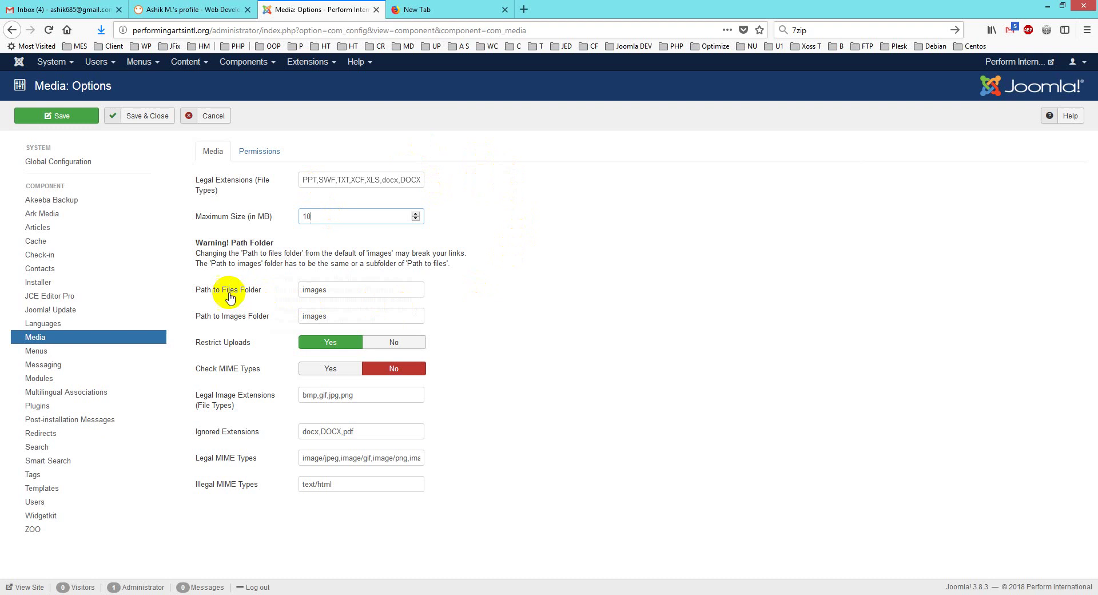
pyautogui.moveTo(372, 290)
pyautogui.mouseDown()
pyautogui.moveTo(300, 290)
pyautogui.moveTo(434, 335)
pyautogui.mouseUp()
pyautogui.click(486, 338)
pyautogui.moveTo(229, 290)
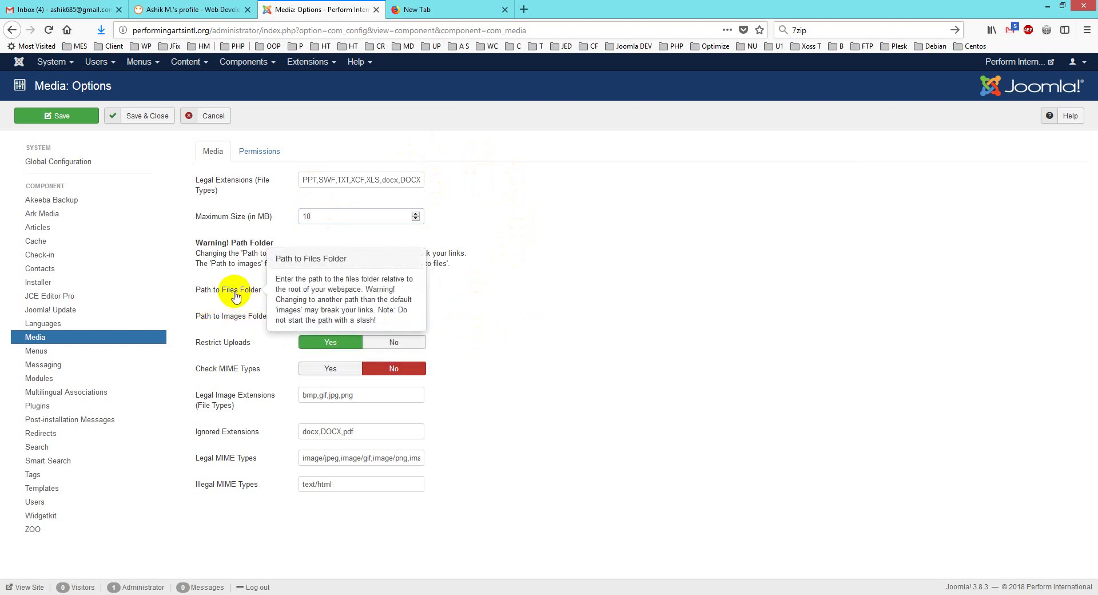
pyautogui.moveTo(355, 289); pyautogui.dragTo(289, 289)
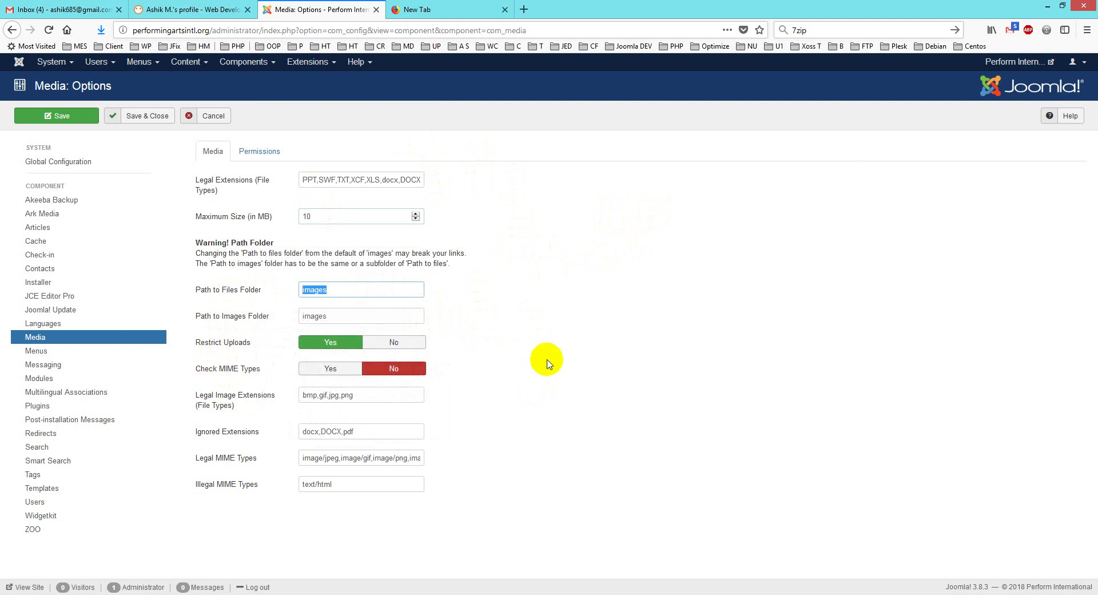
pyautogui.click(335, 346)
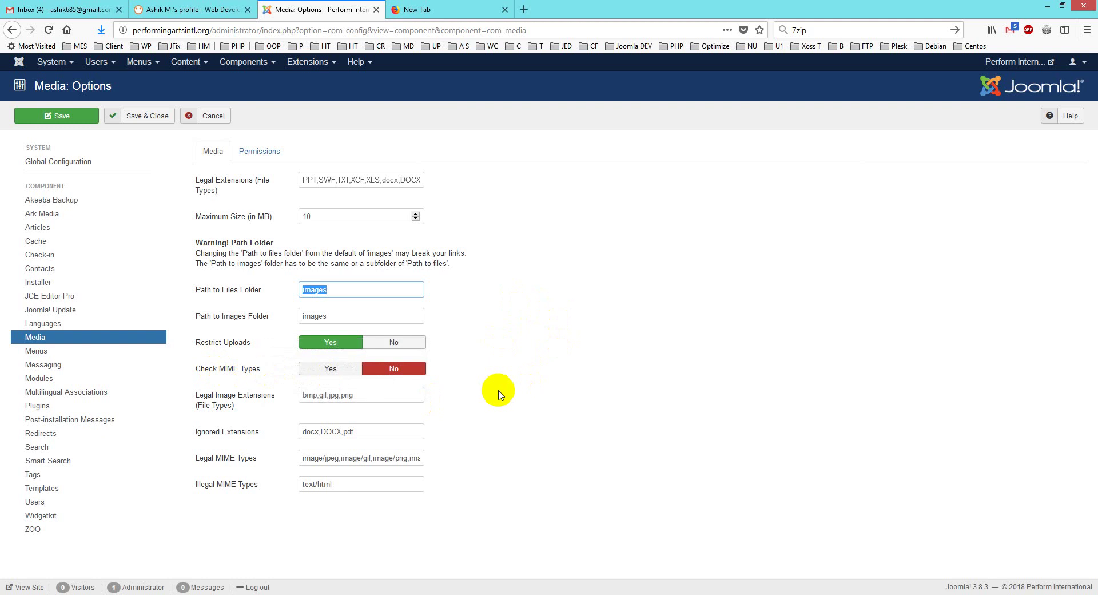
pyautogui.click(414, 376)
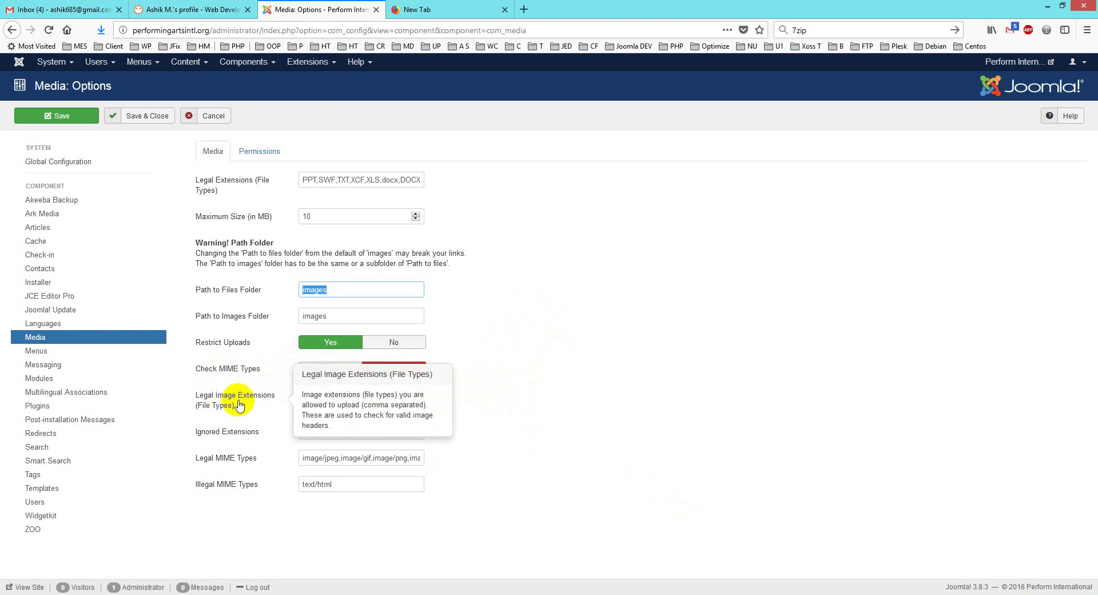
# Review the Legal Image Extensions and Ignored Extensions lists.
pyautogui.moveTo(309, 394); pyautogui.dragTo(417, 411)
pyautogui.click(480, 425)
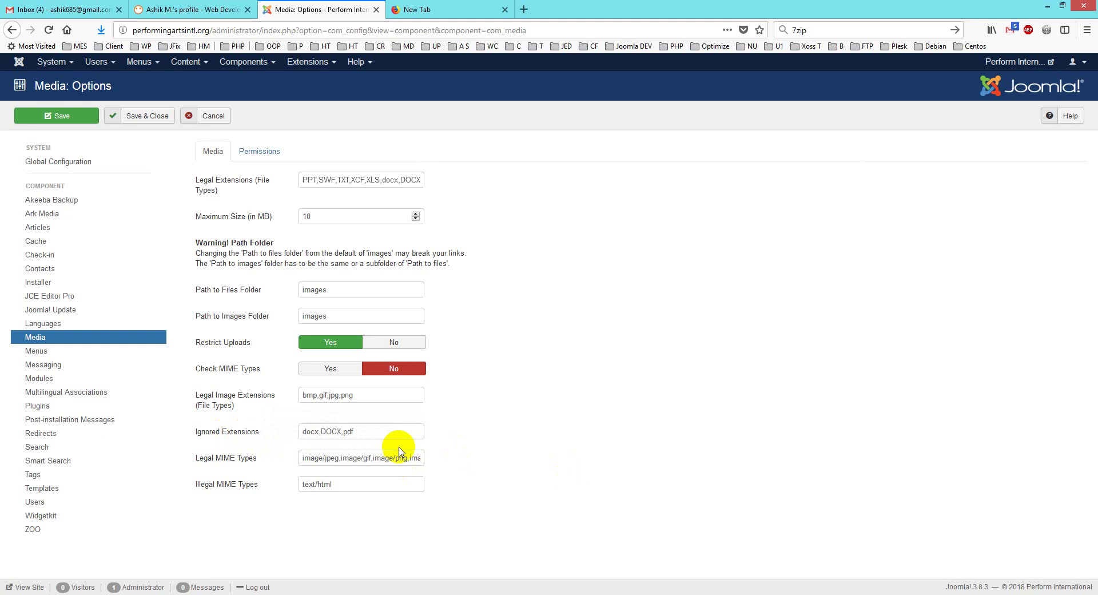
pyautogui.moveTo(379, 433); pyautogui.dragTo(316, 430)
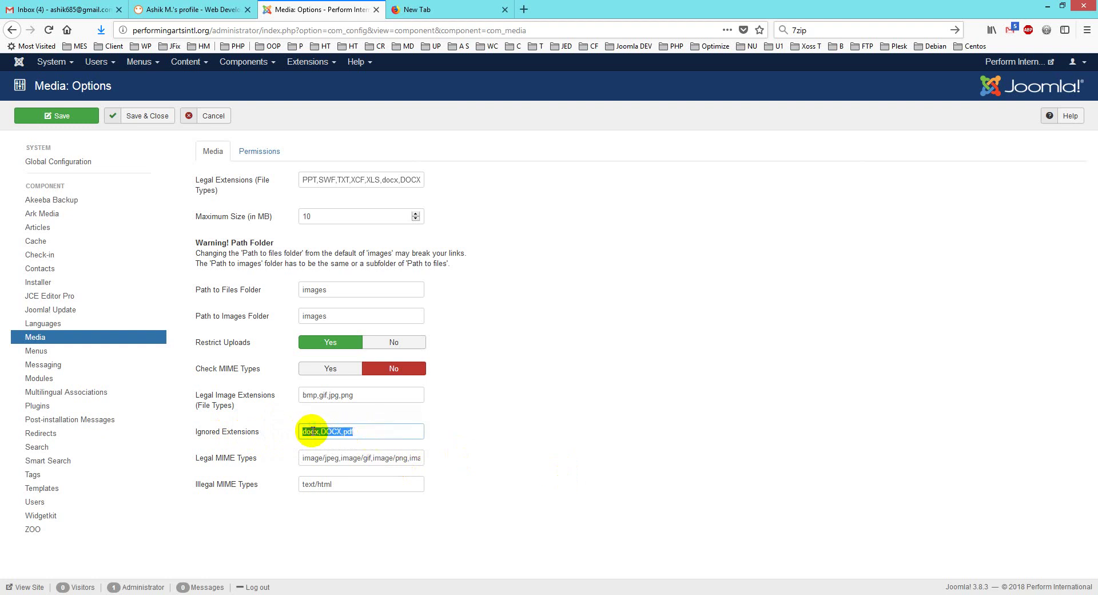
pyautogui.moveTo(363, 433); pyautogui.dragTo(298, 432)
# Copy the entire Legal MIME Types value to the clipboard.
pyautogui.moveTo(350, 458); pyautogui.dragTo(442, 458)
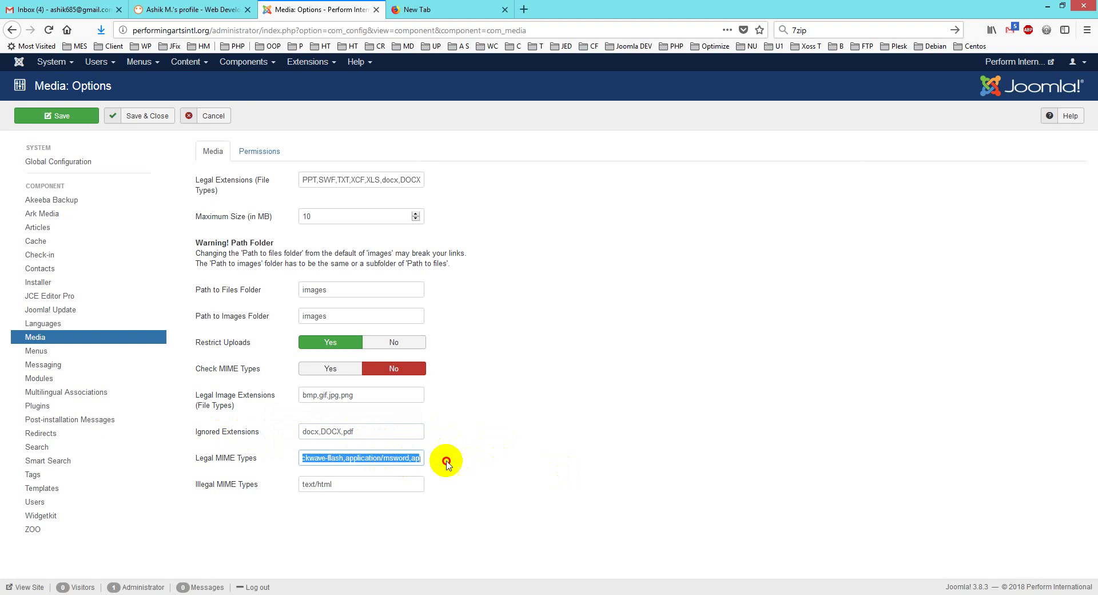
pyautogui.click(479, 462)
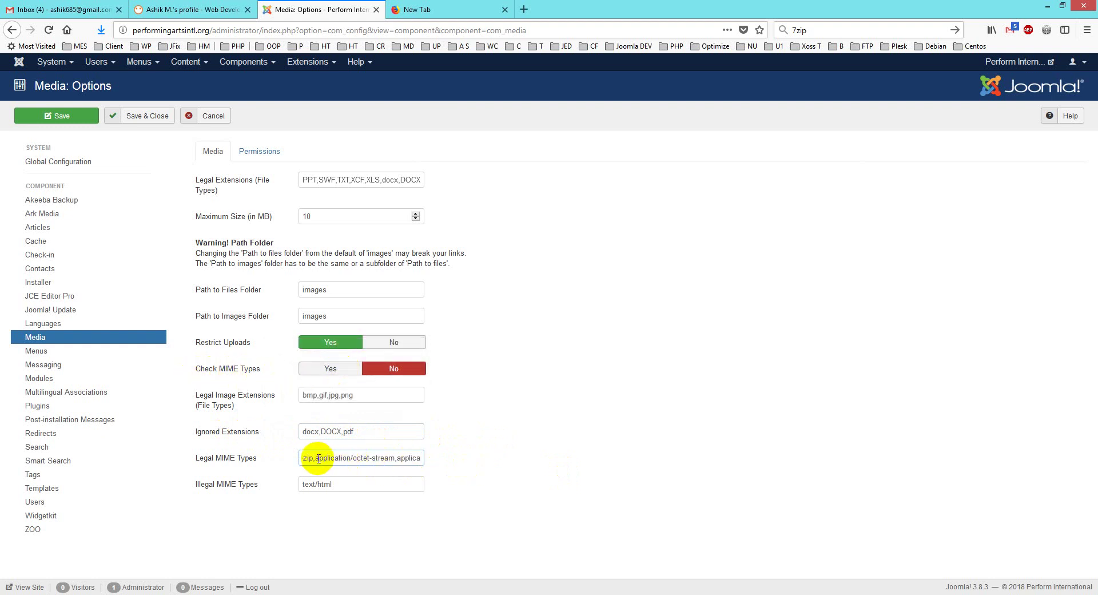
pyautogui.moveTo(315, 458); pyautogui.dragTo(454, 456)
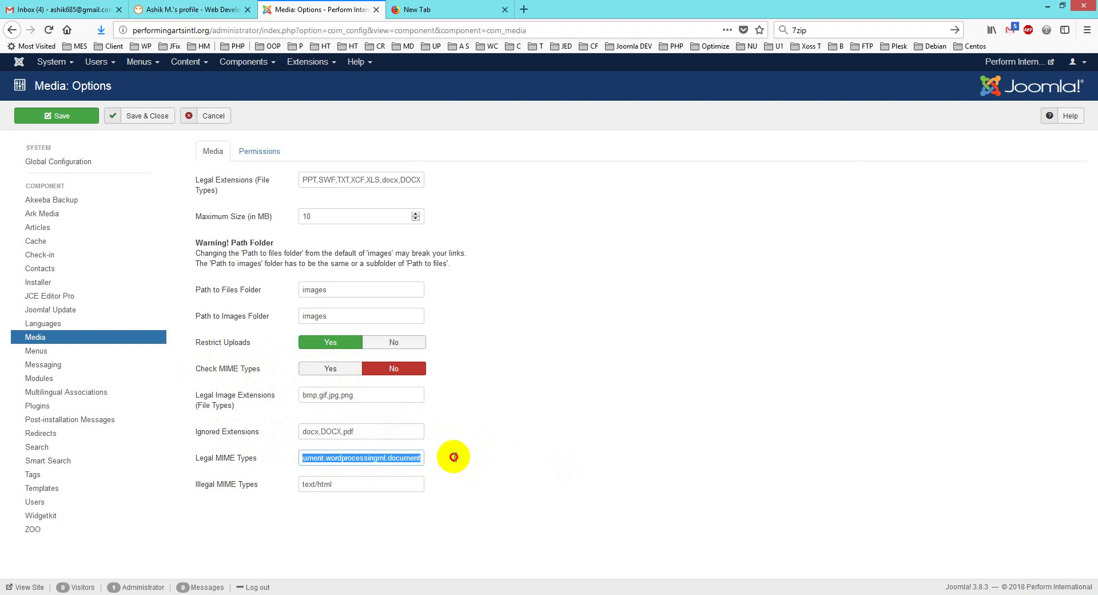
pyautogui.rightClick(415, 457)
pyautogui.click(444, 496)
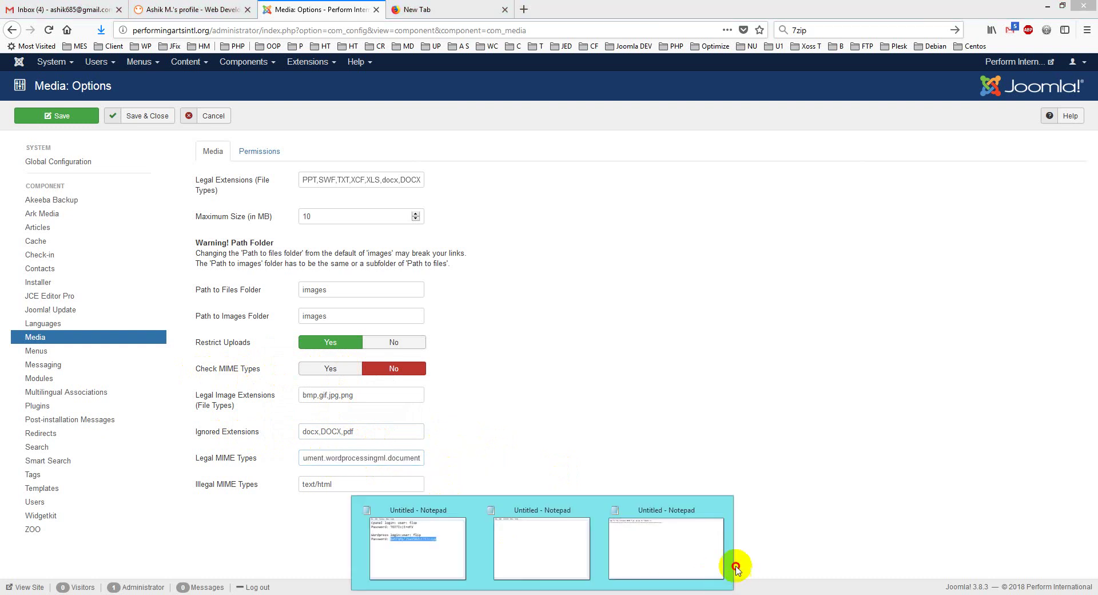
# Paste the copied MIME types into Notepad and split them onto separate lines.
pyautogui.click(719, 561)
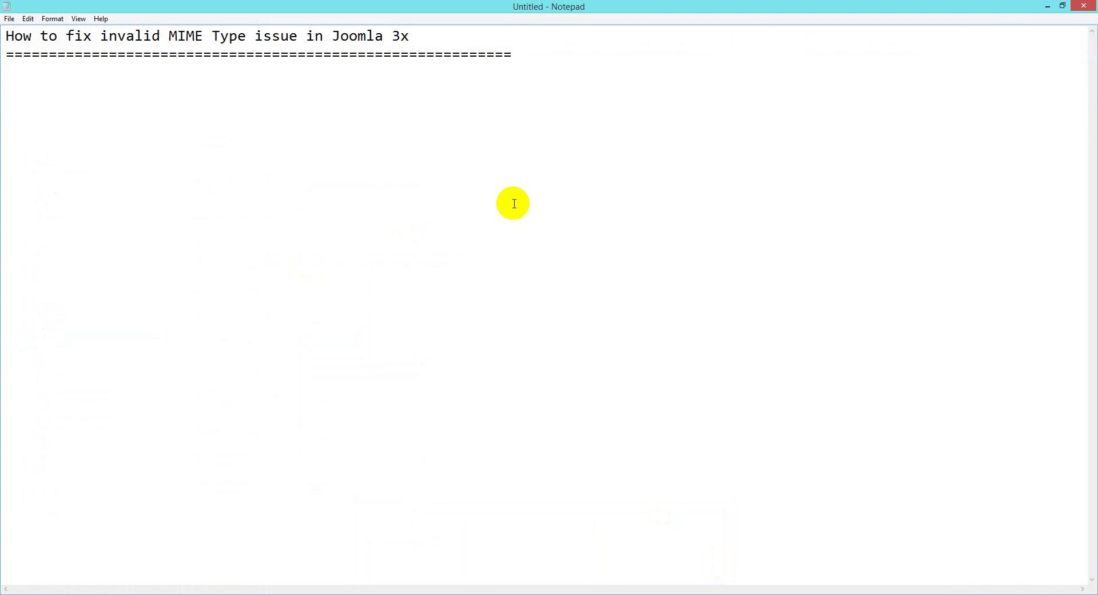
pyautogui.rightClick(437, 194)
pyautogui.click(476, 243)
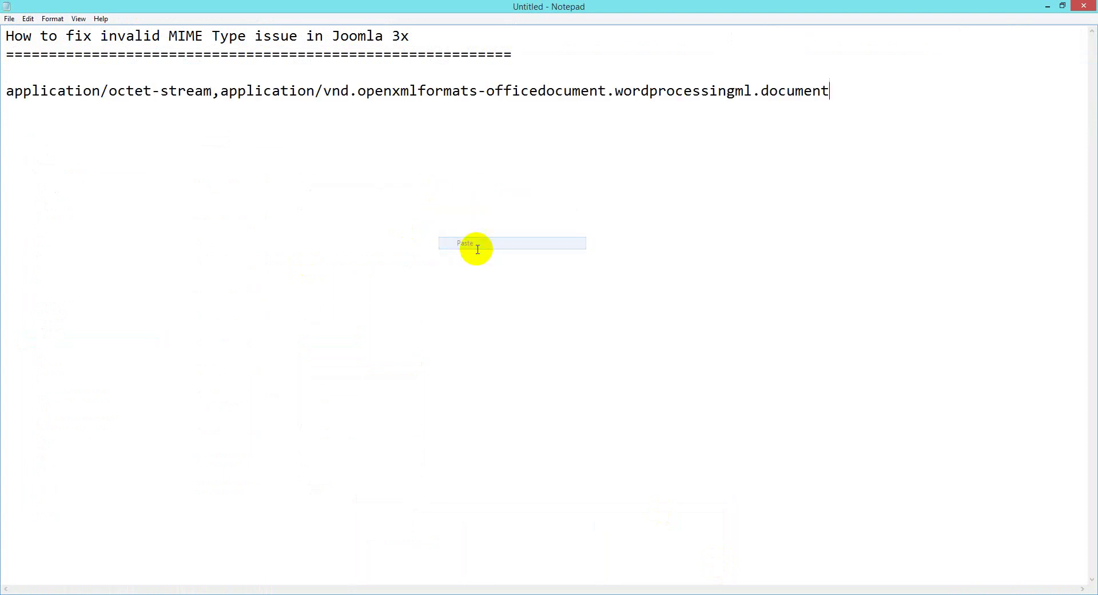
pyautogui.press('Return')
pyautogui.press('Return')
# Highlight the application/octet-stream entry in the Notepad notes.
pyautogui.click(242, 91)
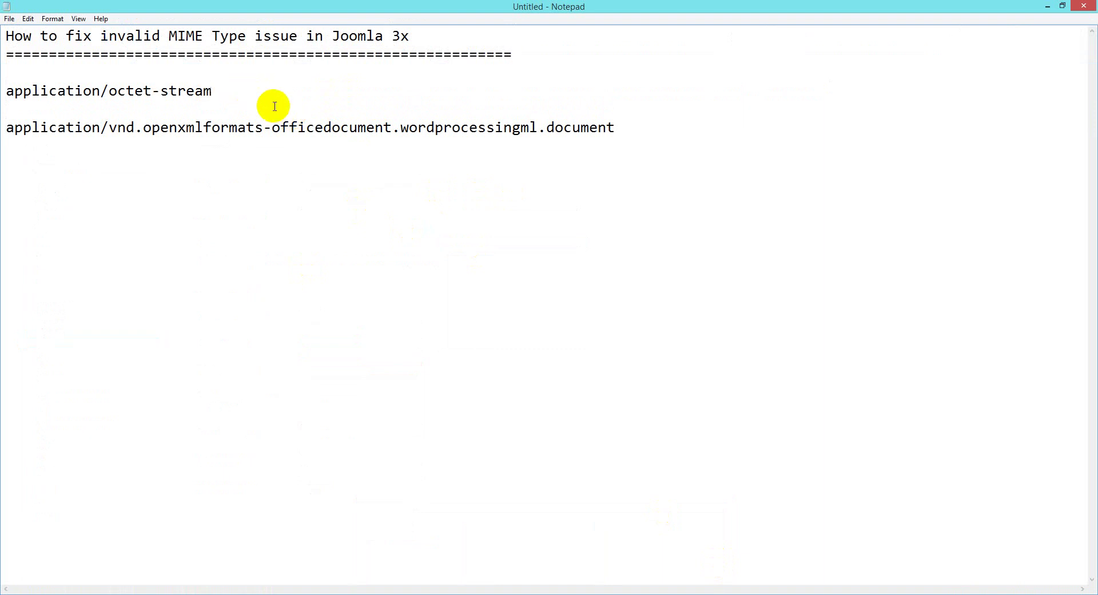
pyautogui.moveTo(224, 91); pyautogui.dragTo(4, 90)
pyautogui.click(34, 92)
pyautogui.click(218, 92)
pyautogui.click(36, 90)
pyautogui.click(218, 92)
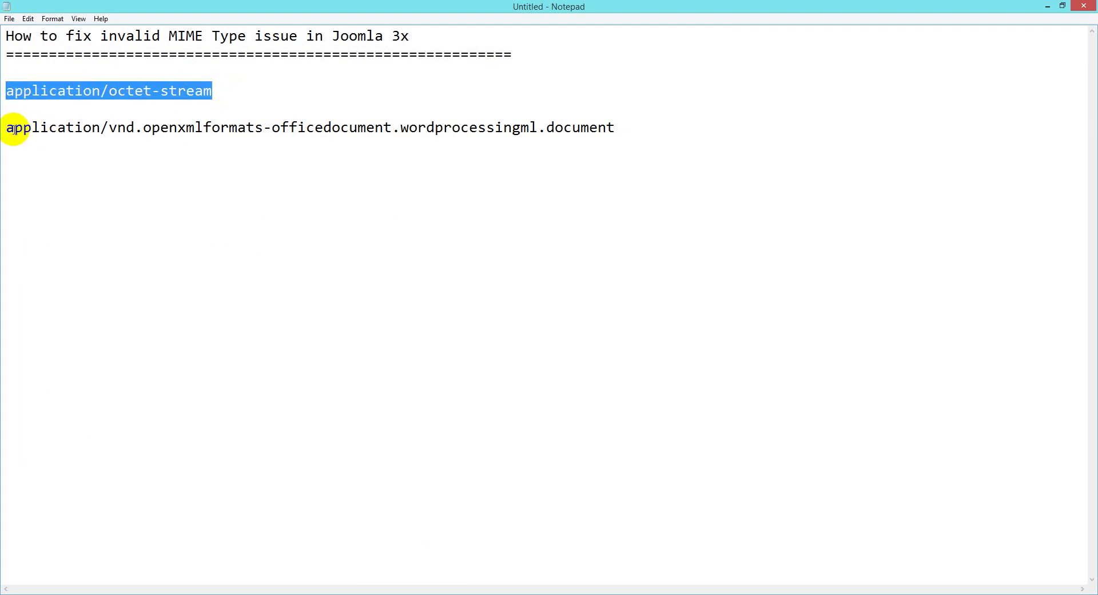
# Highlight the wordprocessingml MIME type line, then bring Firefox's FILExt page forward.
pyautogui.moveTo(7, 129)
pyautogui.mouseDown()
pyautogui.moveTo(611, 131)
pyautogui.moveTo(194, 101)
pyautogui.moveTo(7, 126)
pyautogui.moveTo(615, 129)
pyautogui.mouseUp()
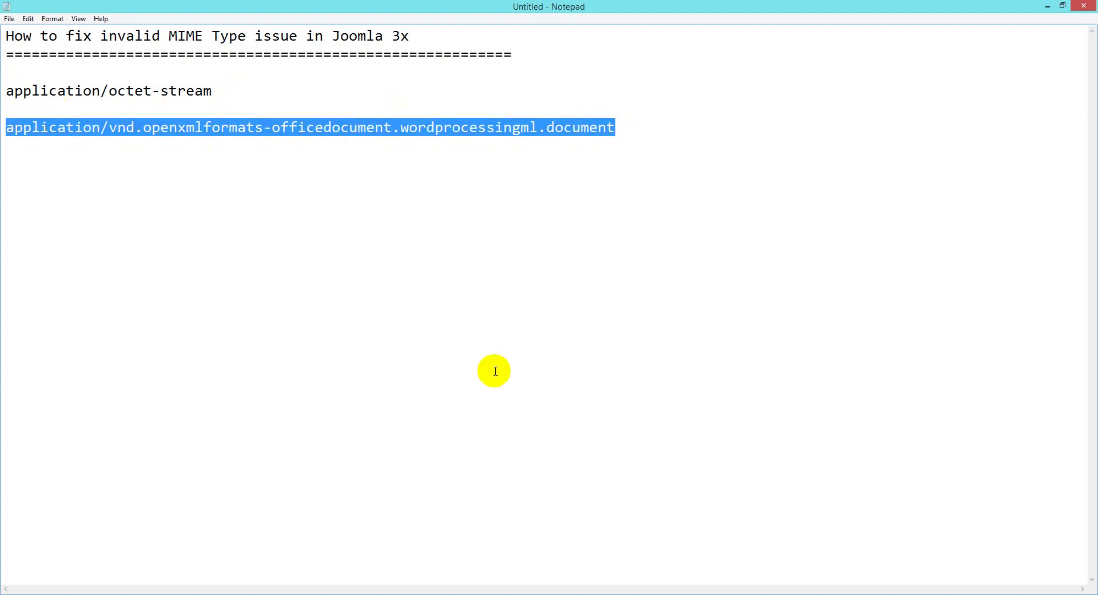
pyautogui.click(595, 233)
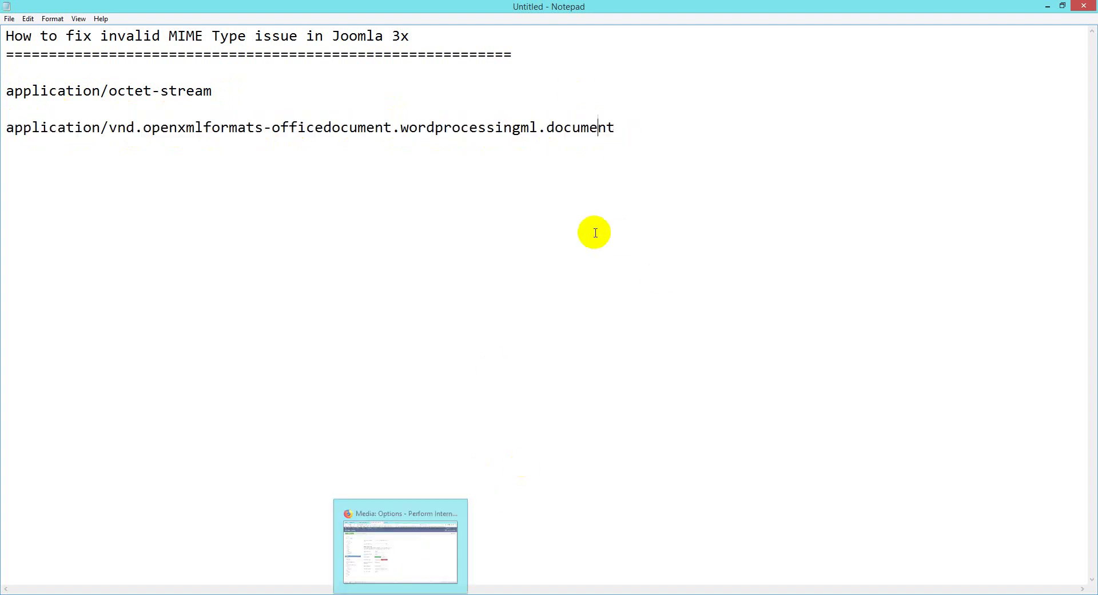
pyautogui.moveTo(620, 131); pyautogui.dragTo(7, 127)
pyautogui.click(14, 127)
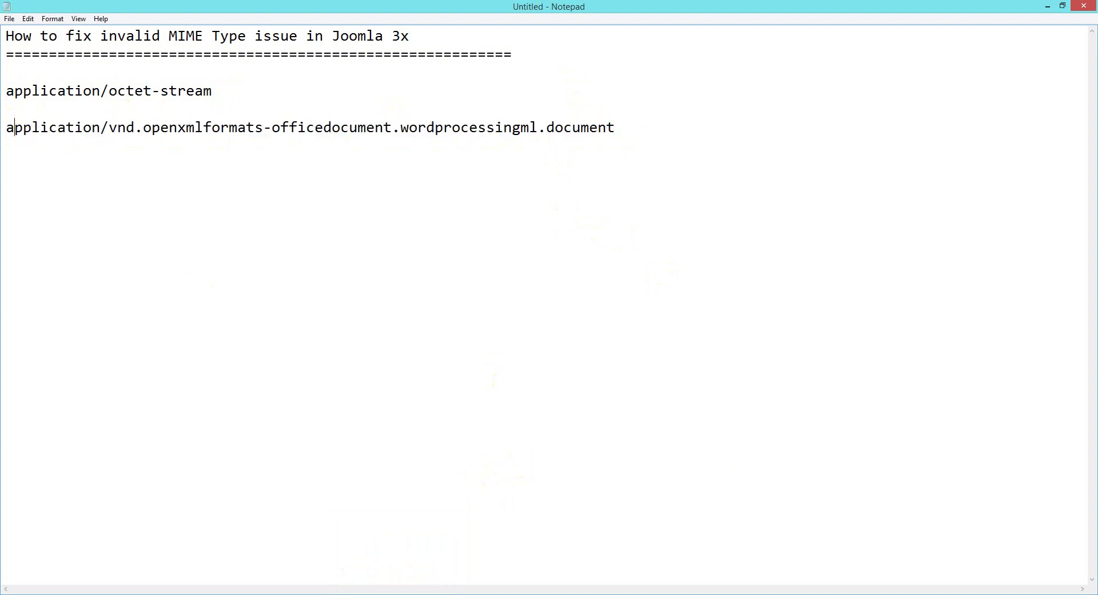
pyautogui.hotkey('alt', 'Tab')
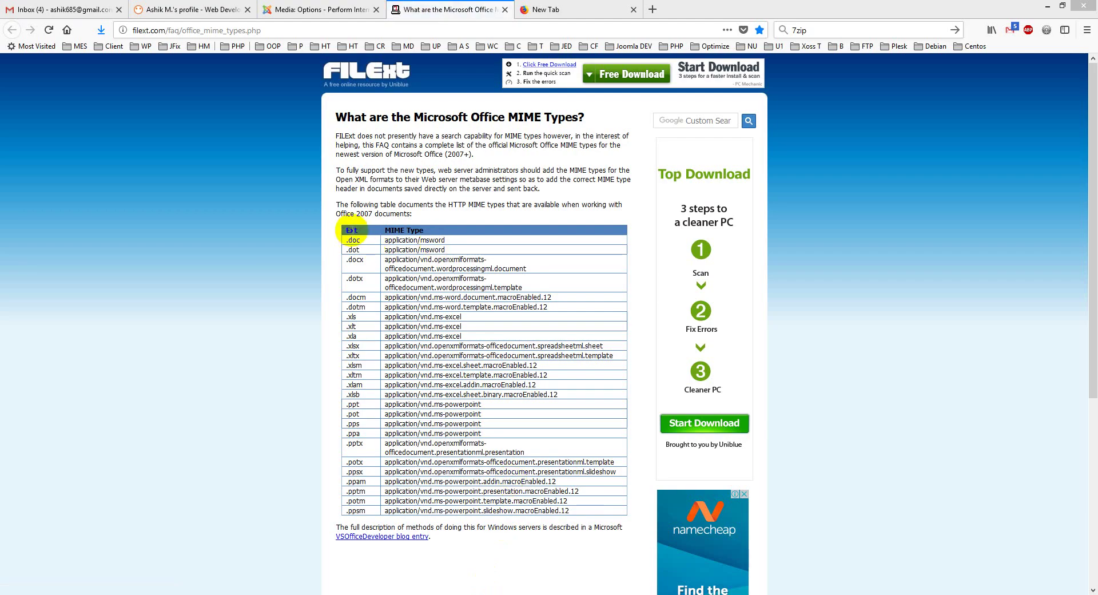
# Check the .doc row of the FILExt MIME type table, then return to Joomla's Media Options.
pyautogui.click(346, 231)
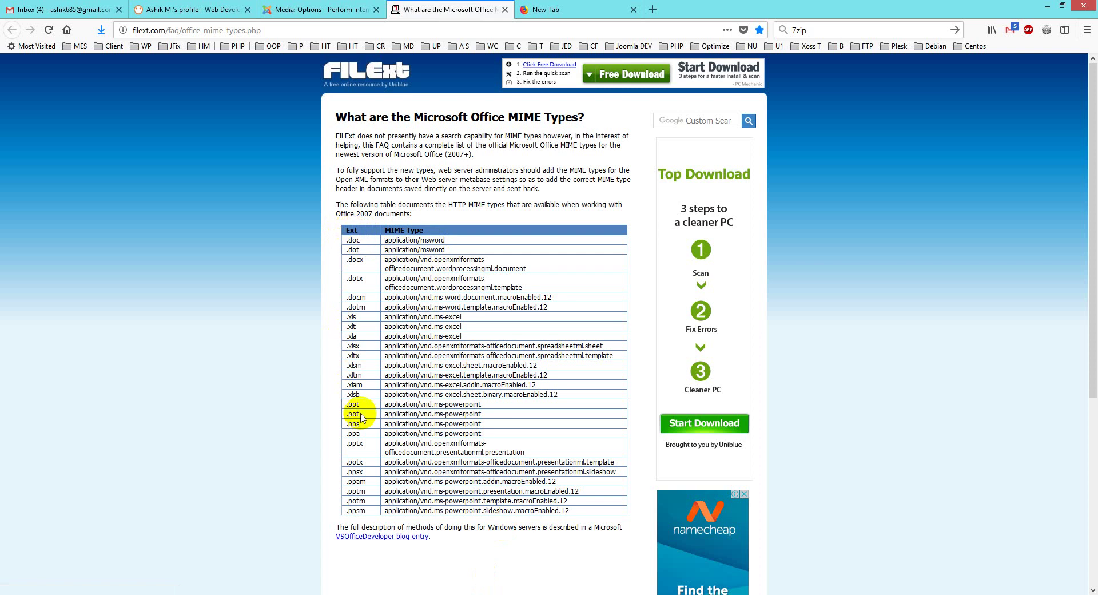
pyautogui.moveTo(384, 229); pyautogui.dragTo(424, 231)
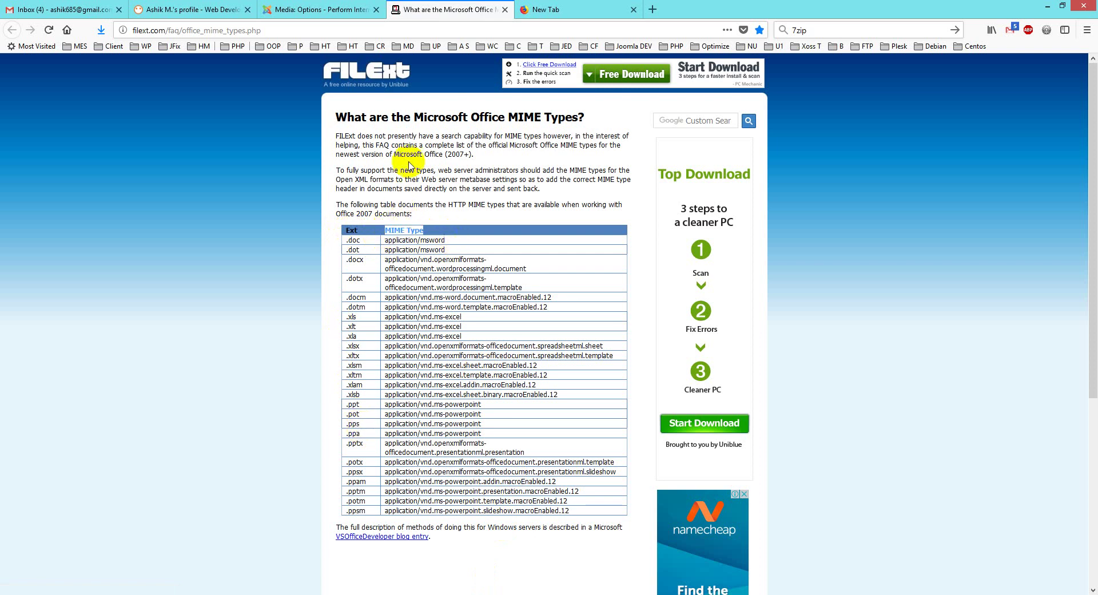
pyautogui.click(367, 240)
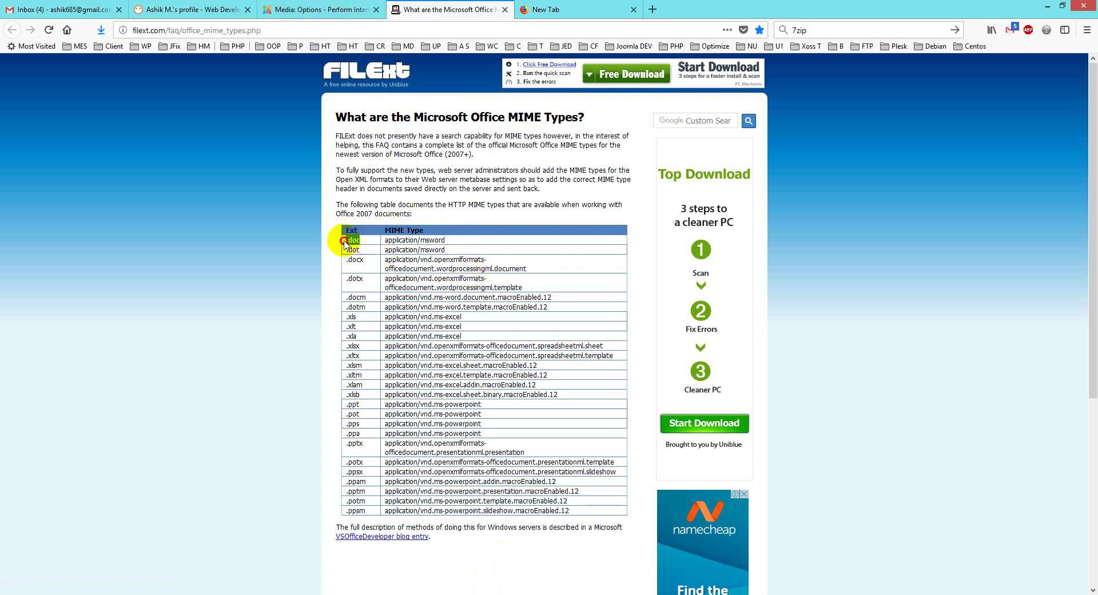
pyautogui.click(320, 9)
pyautogui.click(368, 458)
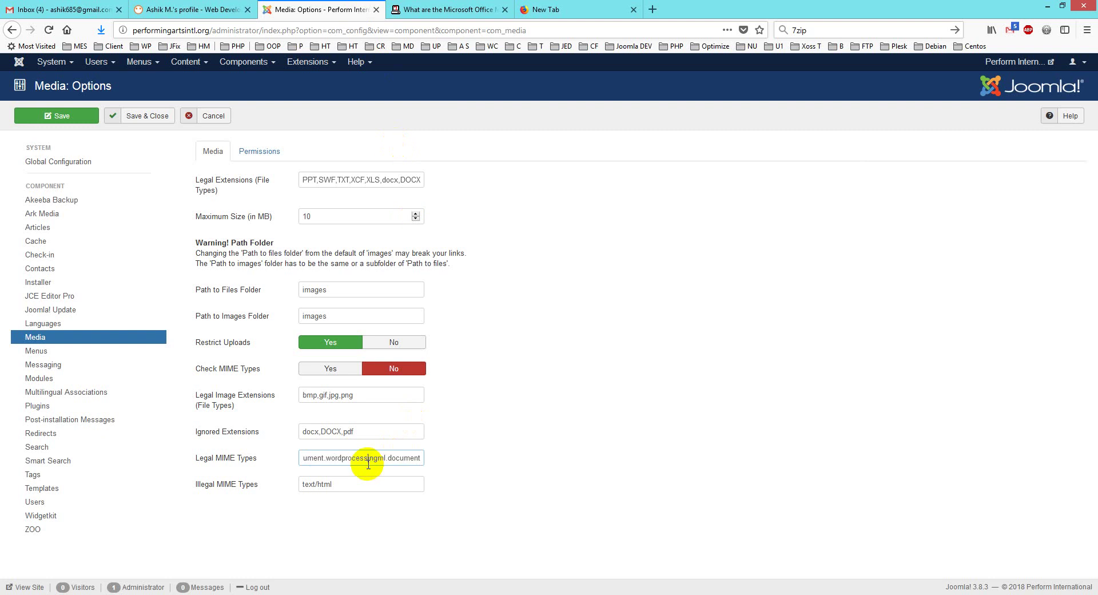